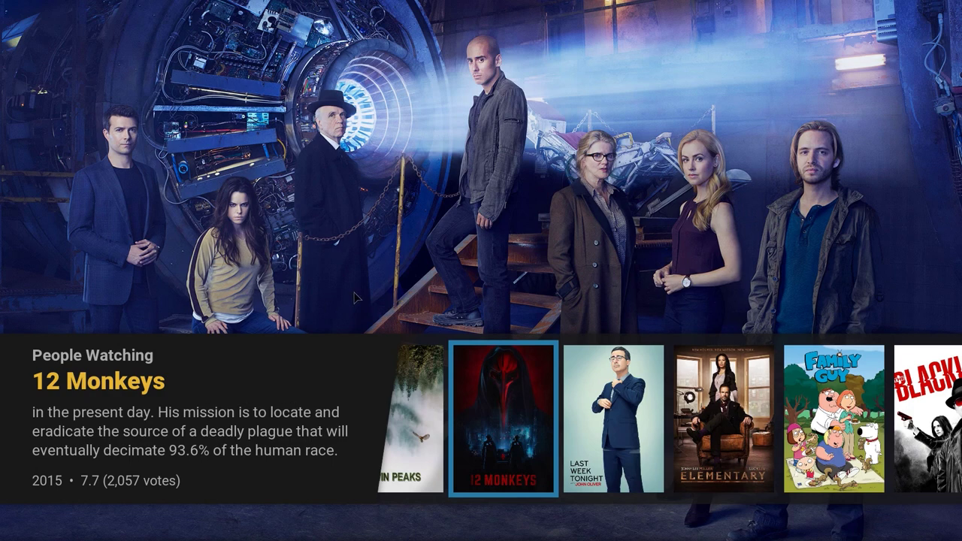
Leave the People Watching view for the home menu and move to the Settings entry
{"action": "key", "text": "Return"}
{"action": "key", "text": "Down"}
{"action": "key", "text": "Right"}
{"action": "key", "text": "Right"}
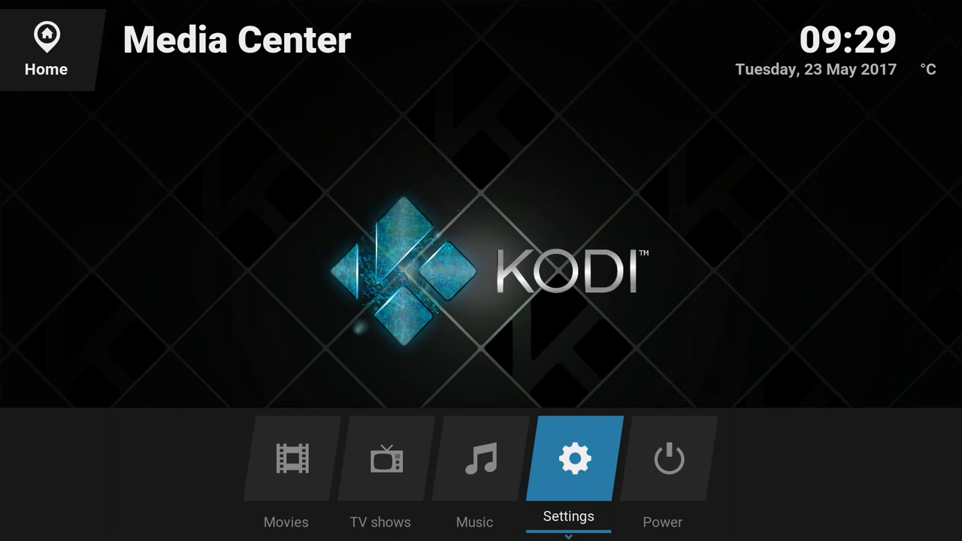
Go to Settings > Add-ons > Install from repository > Kodi Add-on repository
{"action": "key", "text": "Return"}
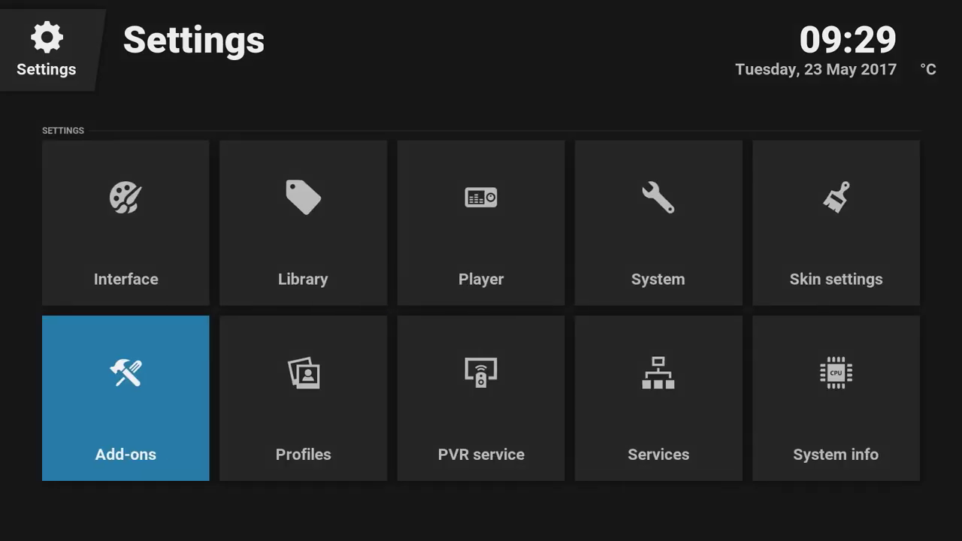
{"action": "key", "text": "Return"}
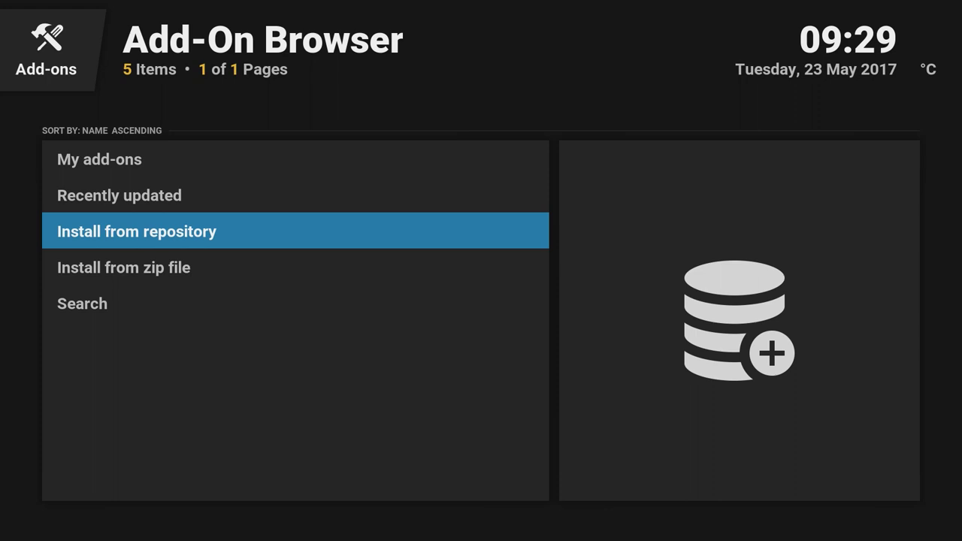
{"action": "key", "text": "Return"}
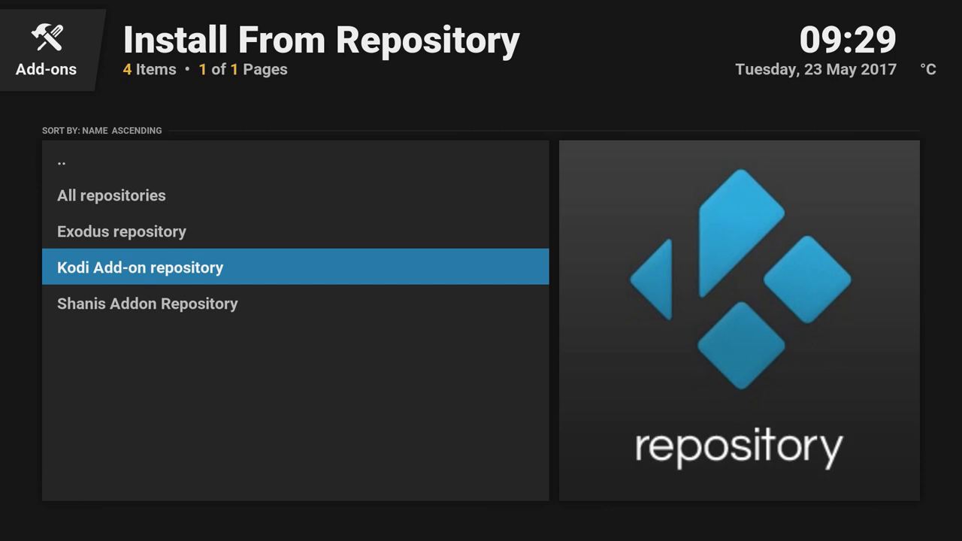
{"action": "key", "text": "Return"}
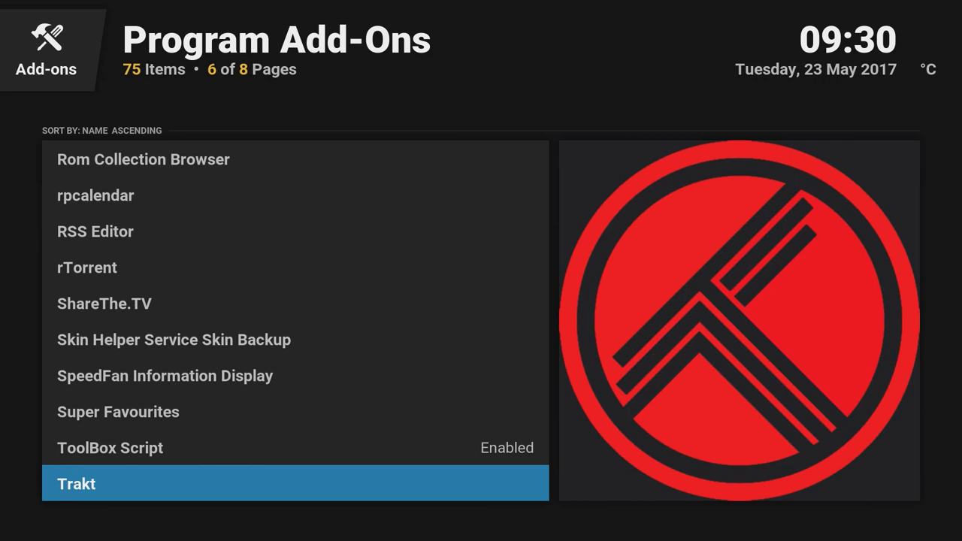
Select Trakt in the Program Add-Ons list and install it from its info page
{"action": "key", "text": "Down"}
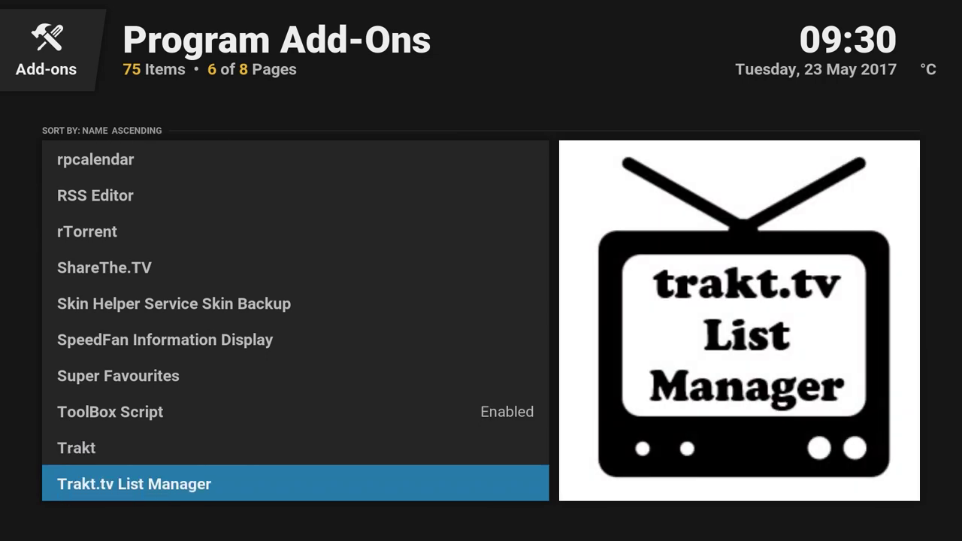
{"action": "key", "text": "Up"}
{"action": "key", "text": "Down"}
{"action": "key", "text": "Up"}
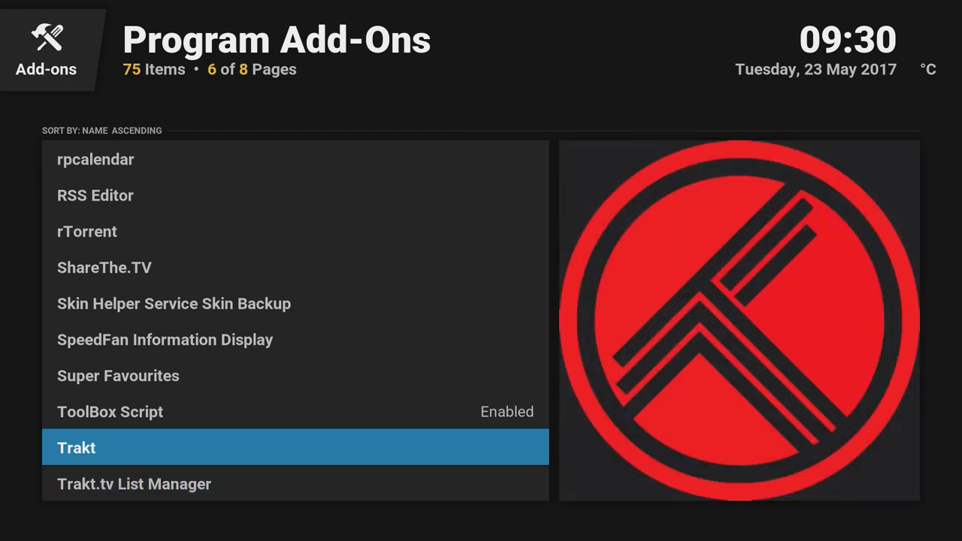
{"action": "key", "text": "Return"}
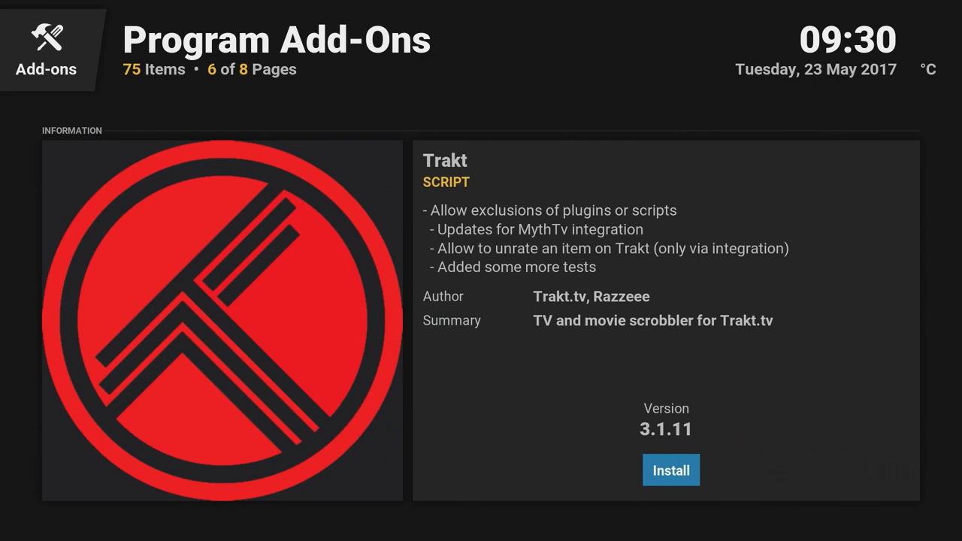
{"action": "key", "text": "Return"}
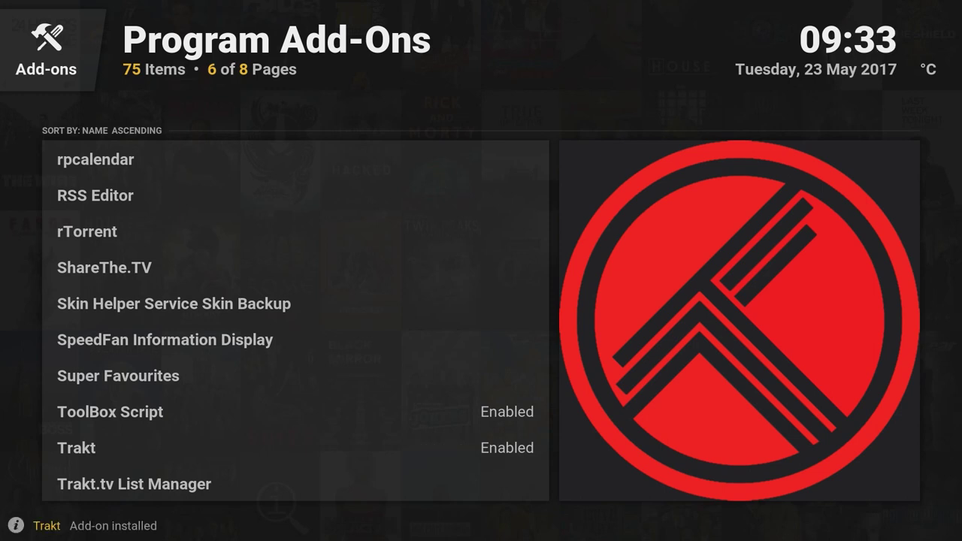
Confirm the installed Trakt 3.1.11 add-on shows Enabled, then move to Trakt.tv List Manager
{"action": "left_click", "coordinate": [116, 451]}
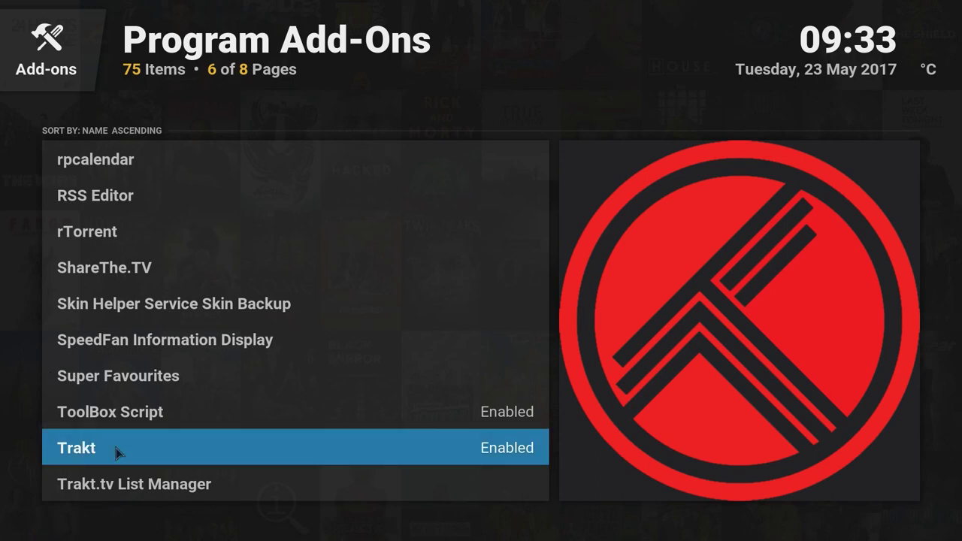
{"action": "left_click", "coordinate": [116, 451]}
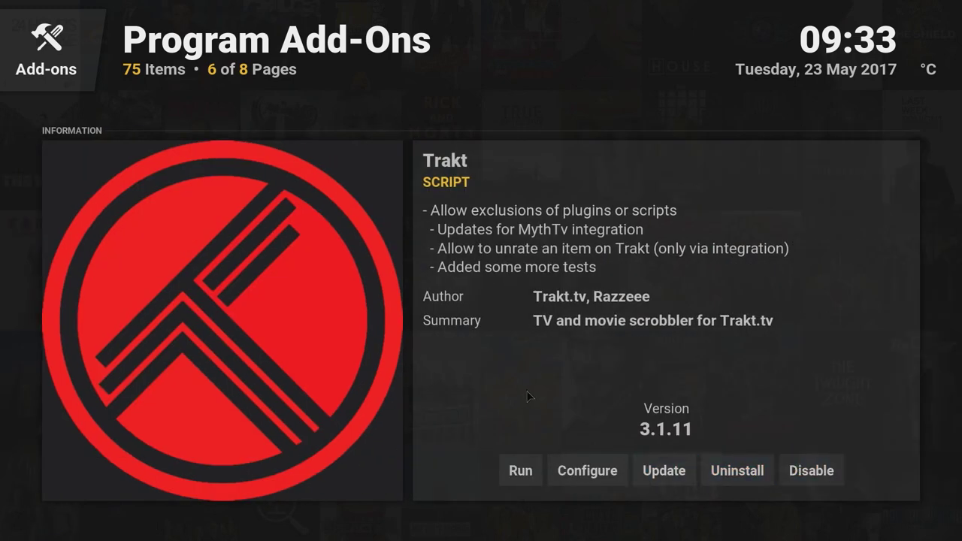
{"action": "key", "text": "Escape"}
{"action": "key", "text": "Down"}
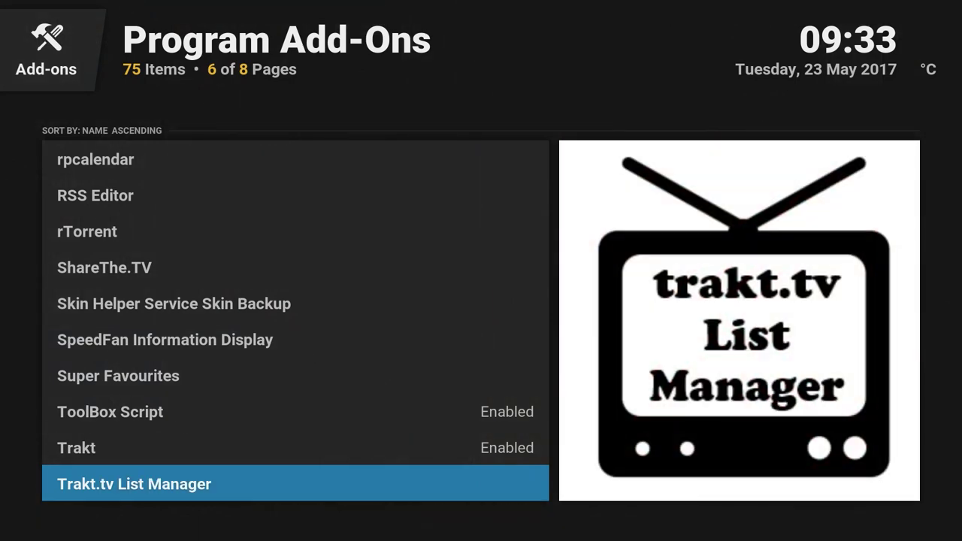
Install Trakt.tv List Manager from its info page and move back to Trakt
{"action": "key", "text": "Return"}
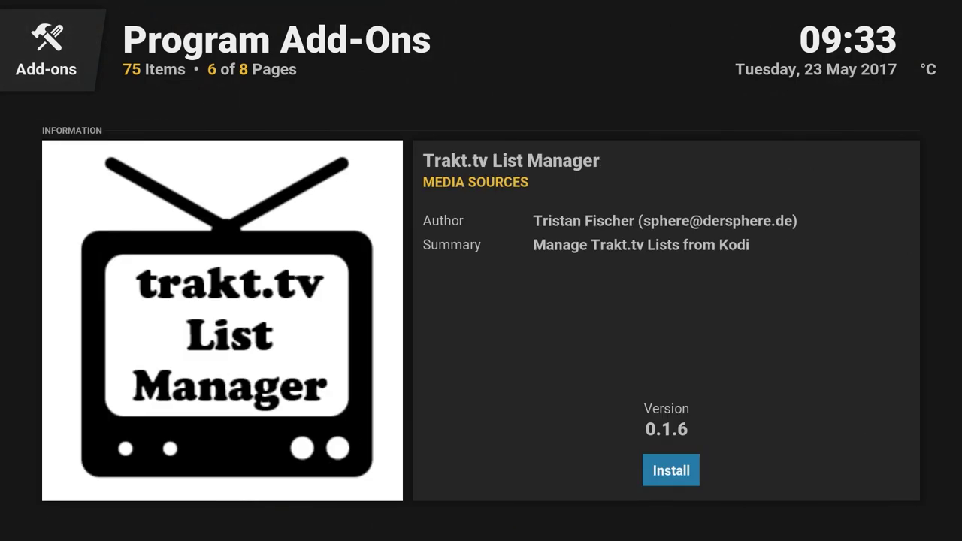
{"action": "key", "text": "Return"}
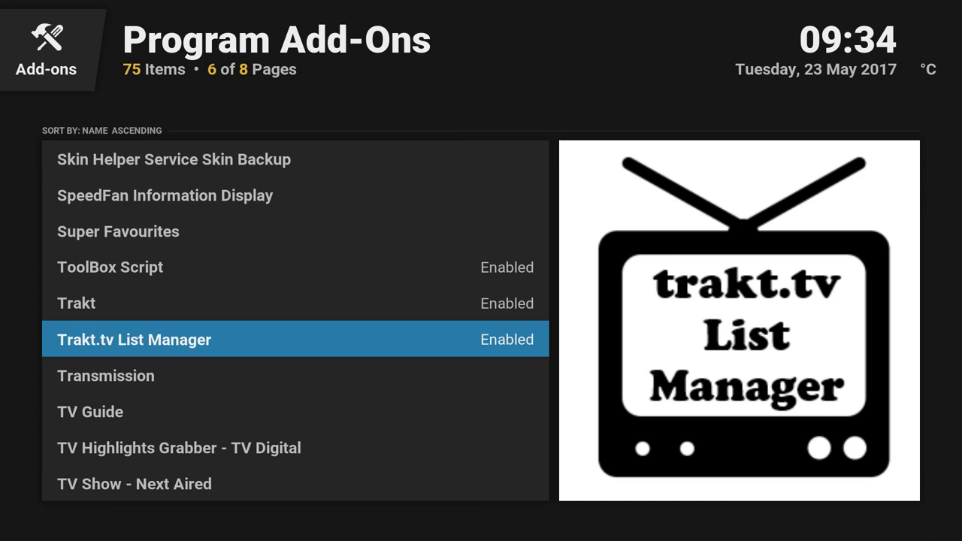
{"action": "key", "text": "Up"}
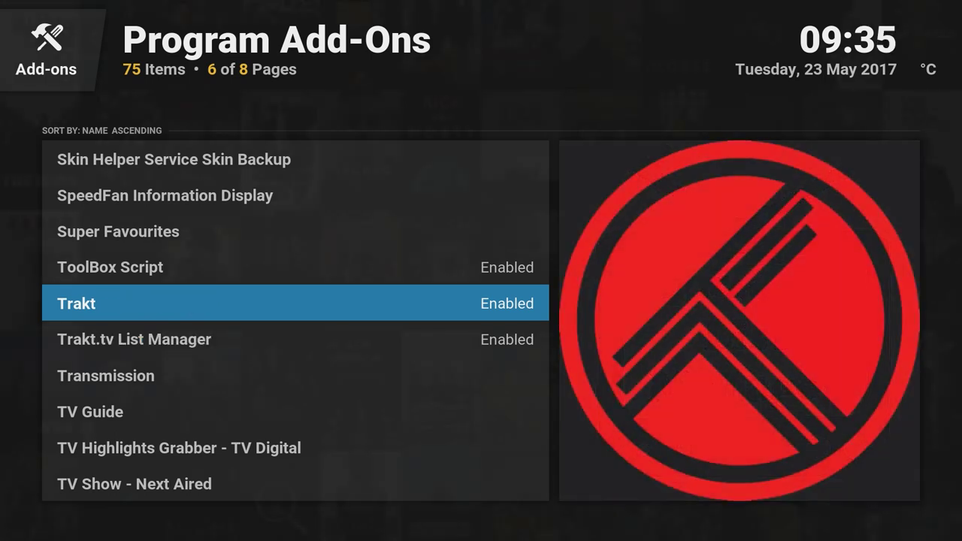
Open the Trakt add-on's settings at the Synchronize category
{"action": "key", "text": "Return"}
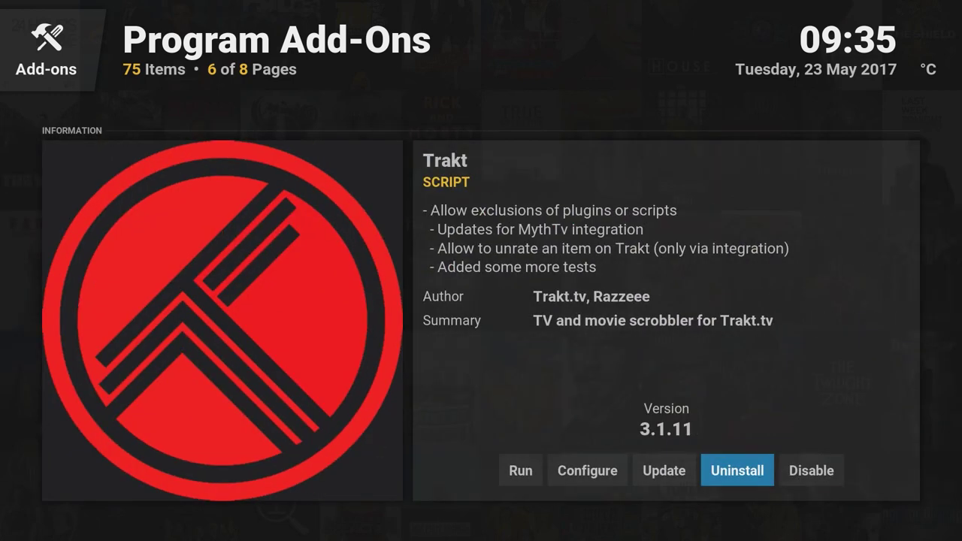
{"action": "key", "text": "Left"}
{"action": "key", "text": "Left"}
{"action": "key", "text": "Return"}
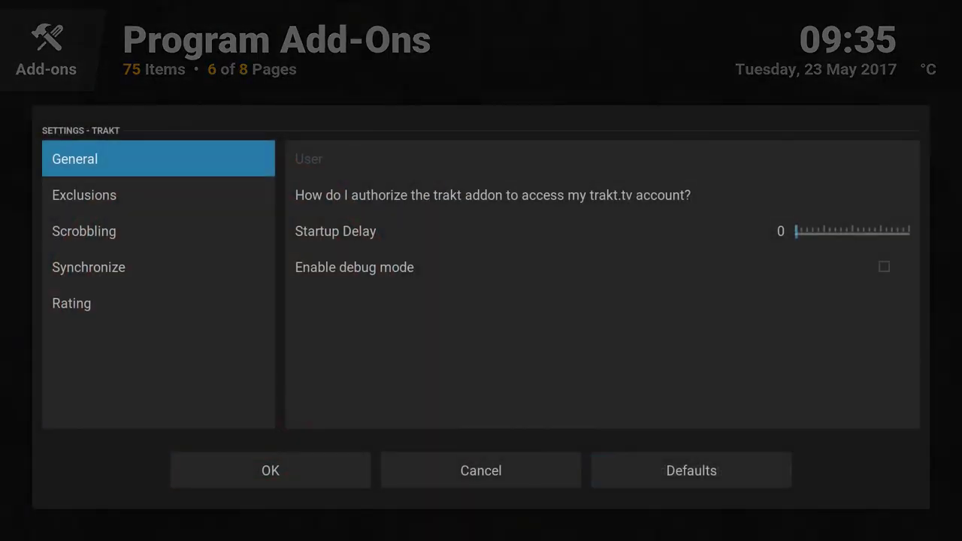
{"action": "key", "text": "Down"}
{"action": "key", "text": "Down"}
{"action": "key", "text": "Down"}
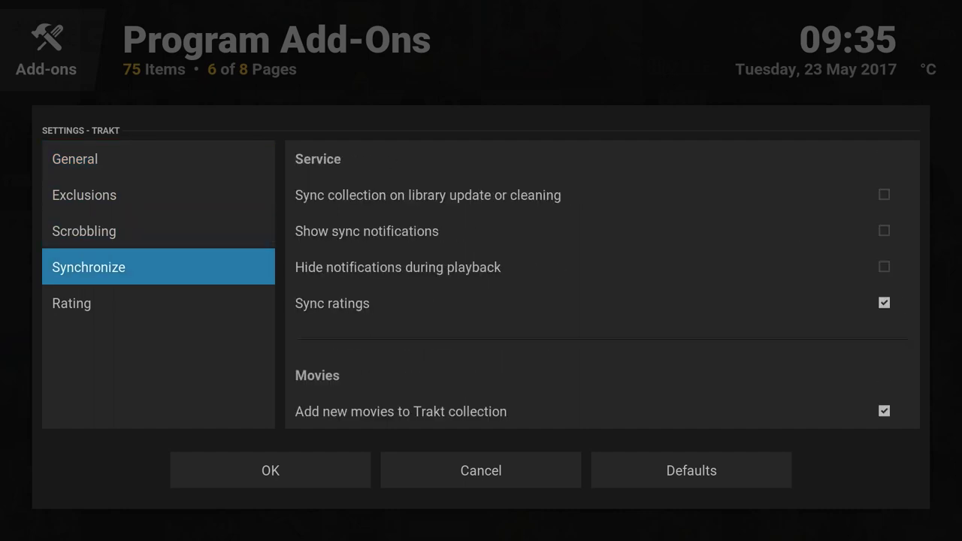
{"action": "key", "text": "Right"}
Review Trakt's movie and TV episode synchronization options
{"action": "key", "text": "Down"}
{"action": "key", "text": "Down"}
{"action": "key", "text": "Down"}
{"action": "key", "text": "Down"}
{"action": "key", "text": "Down"}
{"action": "key", "text": "Down"}
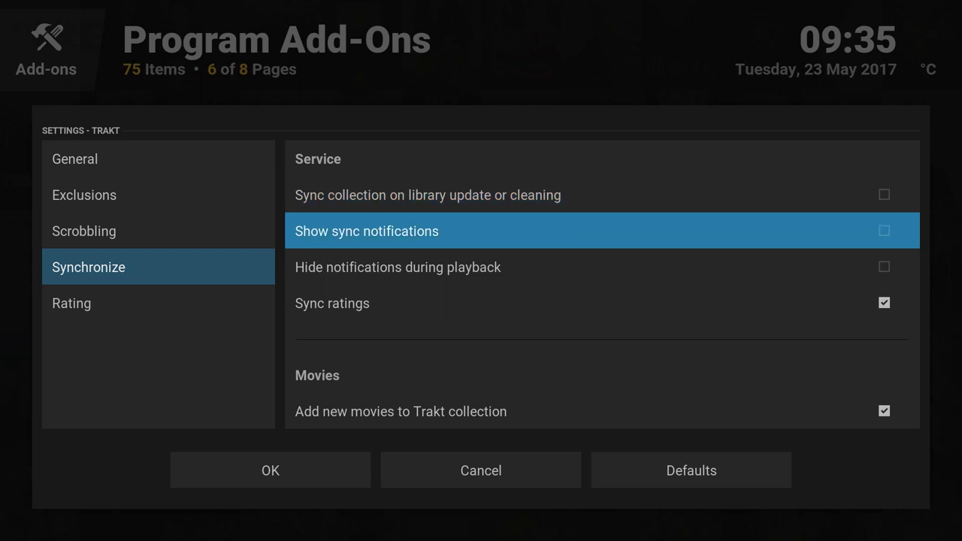
{"action": "key", "text": "Up"}
{"action": "key", "text": "Up"}
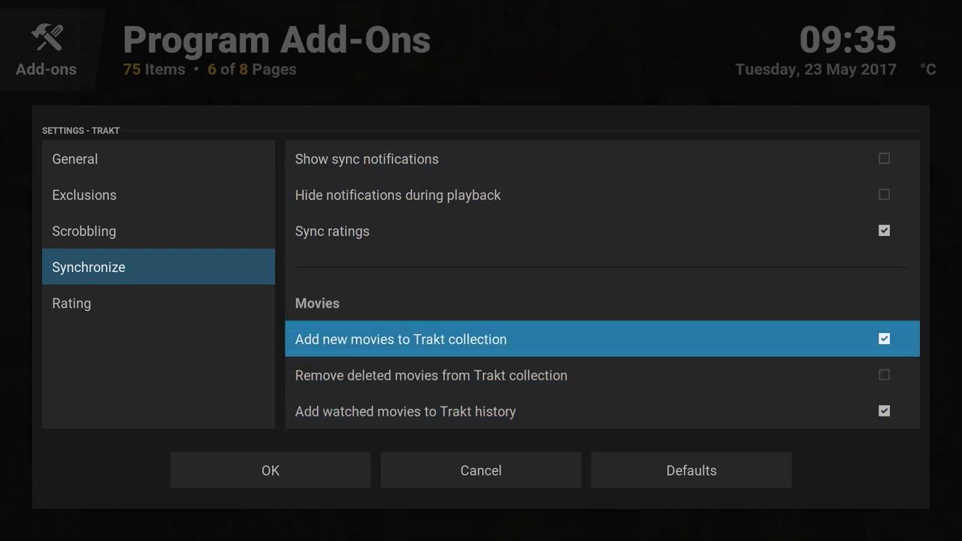
{"action": "key", "text": "Down"}
{"action": "key", "text": "Down"}
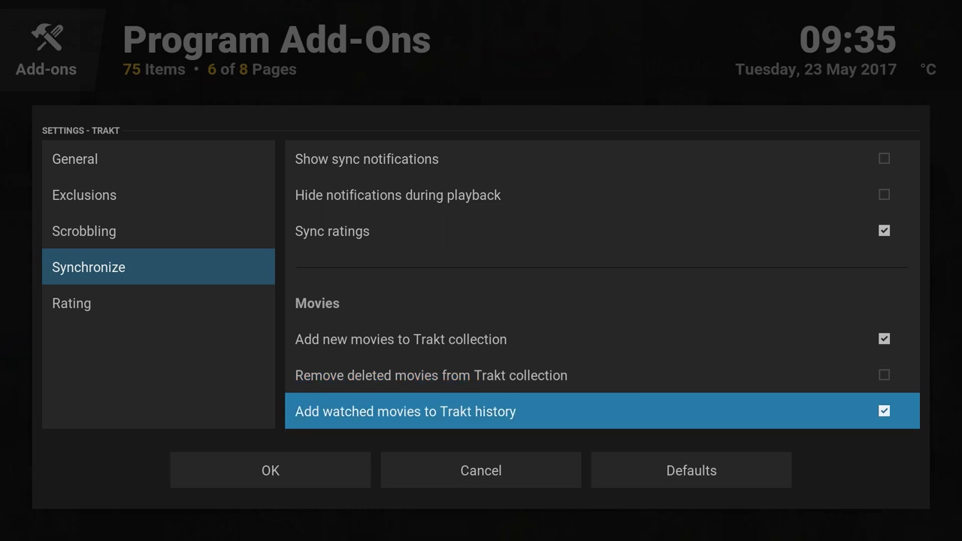
{"action": "key", "text": "Down"}
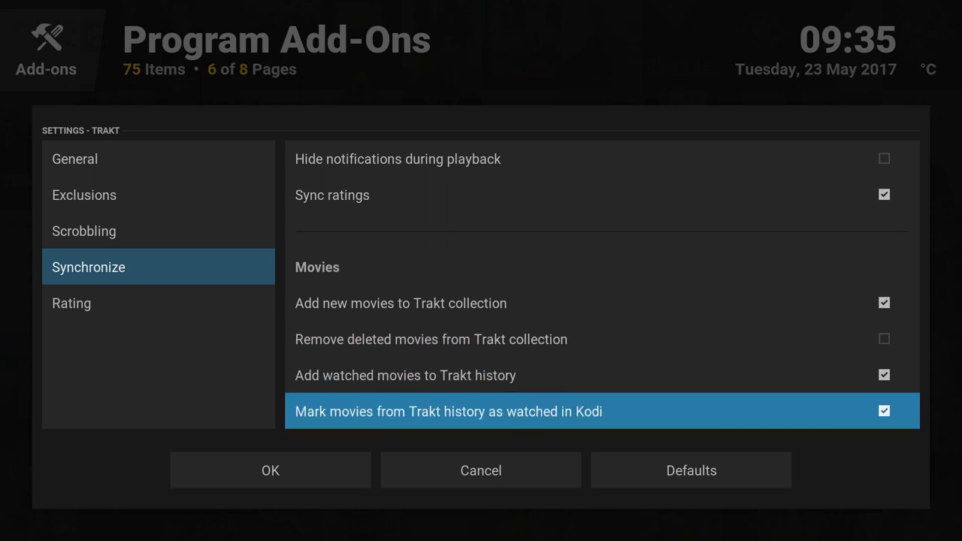
{"action": "key", "text": "Up"}
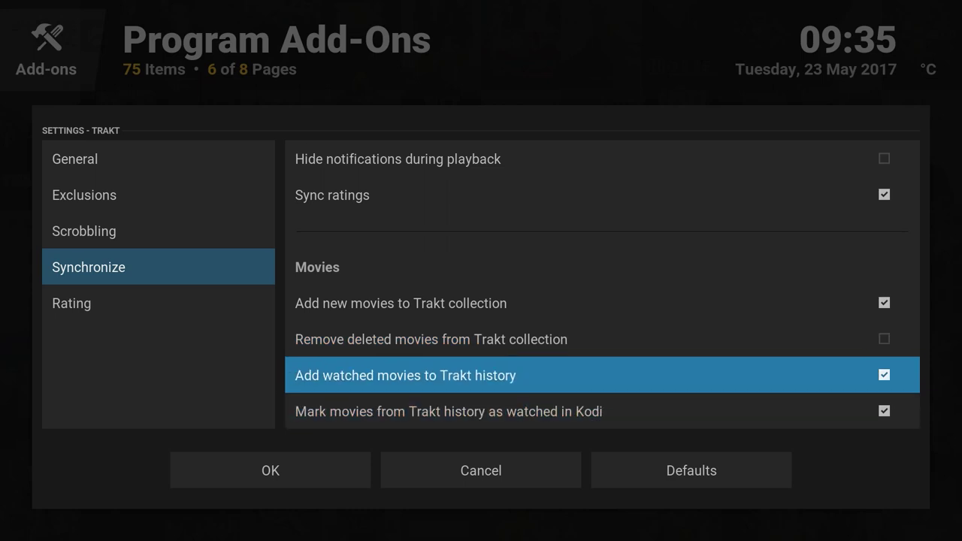
{"action": "key", "text": "Down"}
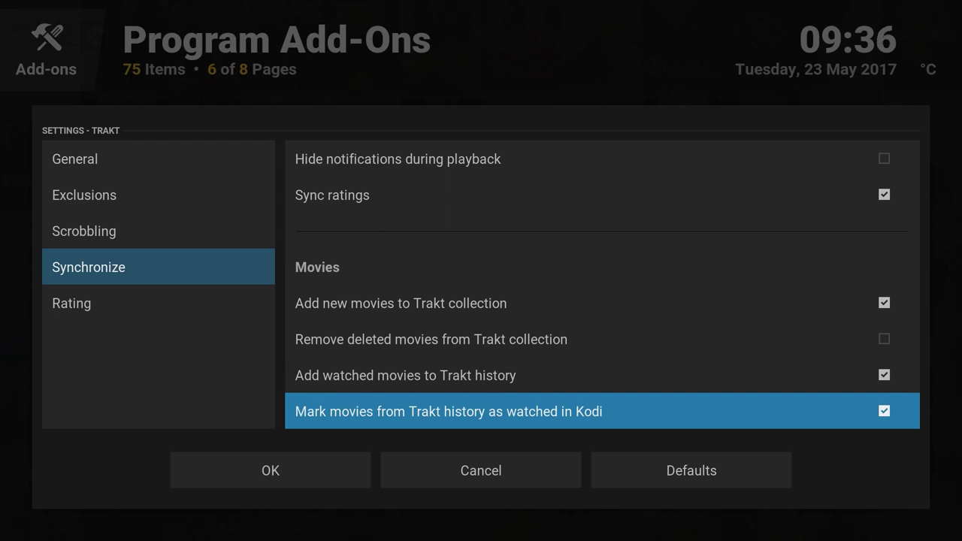
{"action": "key", "text": "Down"}
{"action": "key", "text": "Down"}
{"action": "key", "text": "Up"}
{"action": "key", "text": "Up"}
{"action": "key", "text": "Down"}
{"action": "key", "text": "Down"}
{"action": "key", "text": "Down"}
{"action": "key", "text": "Down"}
{"action": "key", "text": "Down"}
{"action": "key", "text": "Up"}
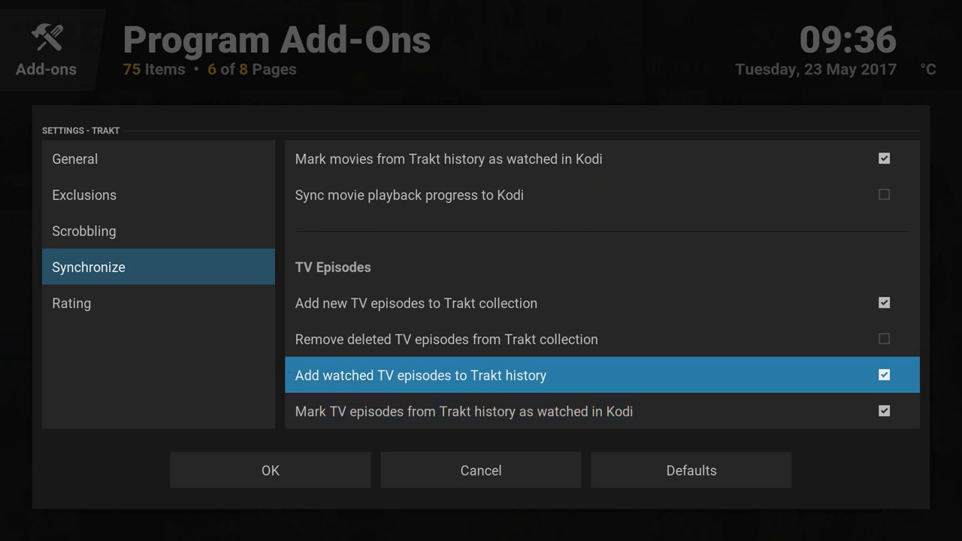
{"action": "key", "text": "Up"}
{"action": "key", "text": "Up"}
{"action": "key", "text": "Up"}
{"action": "key", "text": "Down"}
{"action": "key", "text": "Down"}
{"action": "key", "text": "Down"}
{"action": "key", "text": "Down"}
Under Rating, uncheck rating TV show episodes and movies after watching
{"action": "key", "text": "Left"}
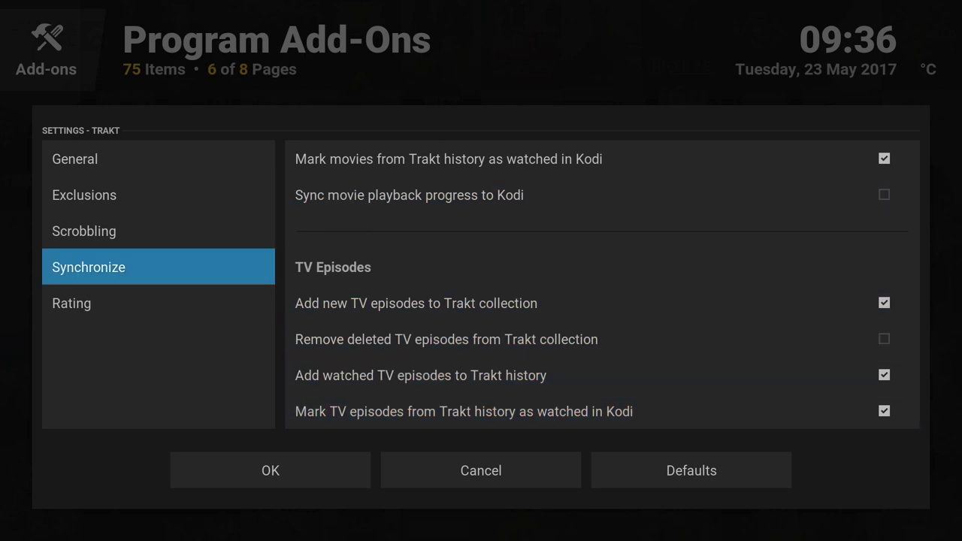
{"action": "key", "text": "Down"}
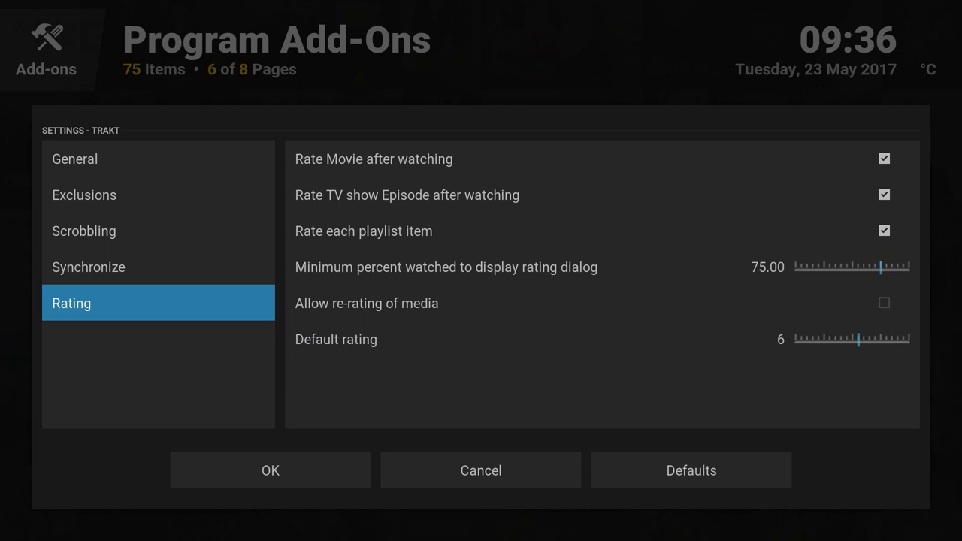
{"action": "key", "text": "Right"}
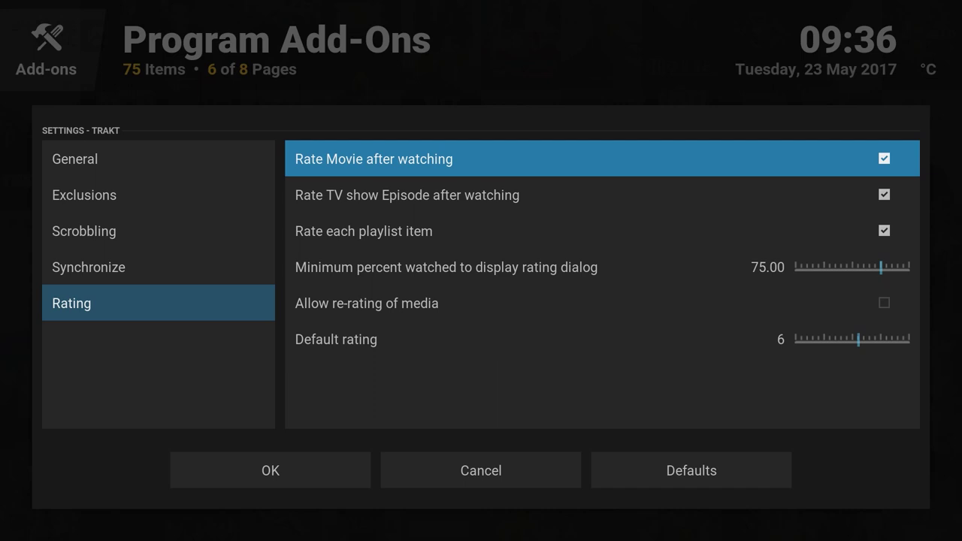
{"action": "key", "text": "Down"}
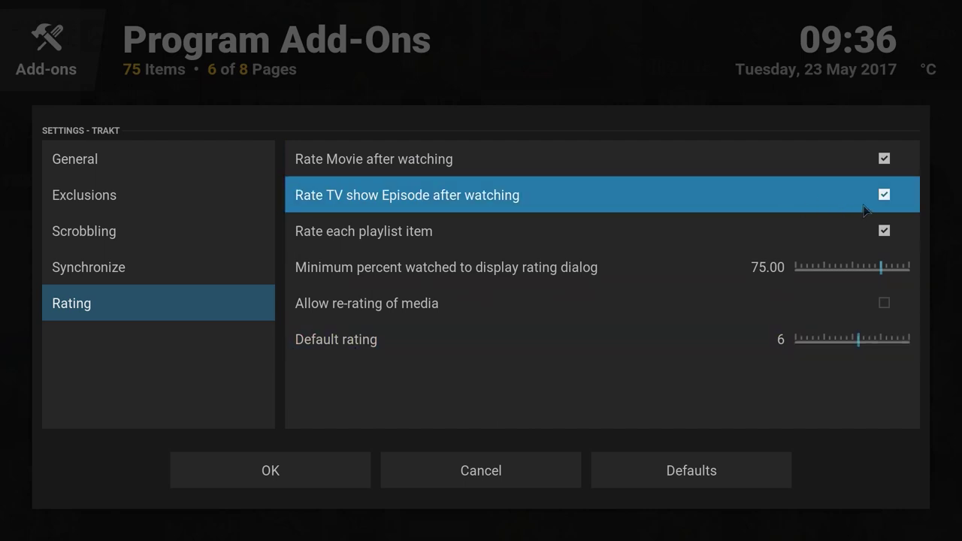
{"action": "left_click", "coordinate": [884, 195]}
{"action": "left_click", "coordinate": [885, 159]}
Re-enable TV episode rating, start Trakt account authorization, and bring the browser forward
{"action": "left_click", "coordinate": [888, 194]}
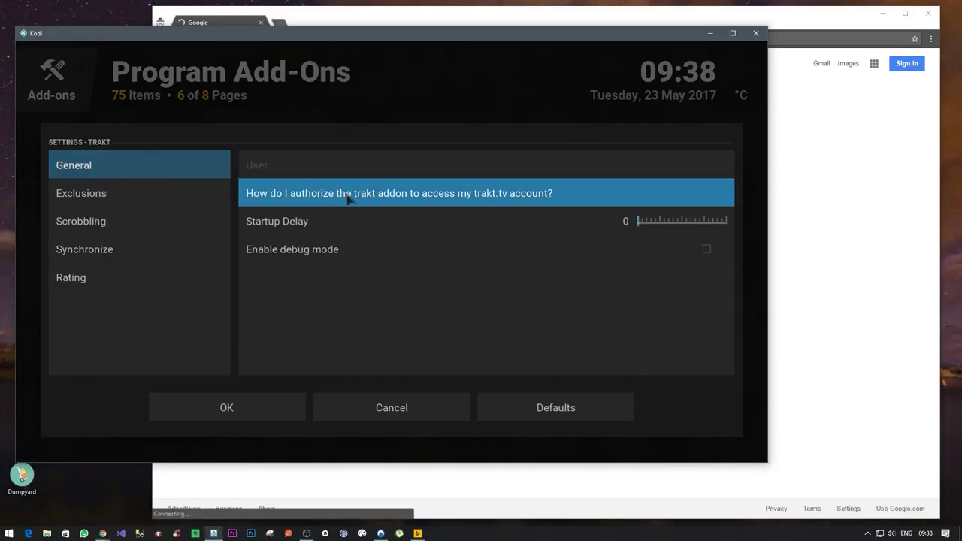
{"action": "left_click", "coordinate": [346, 195]}
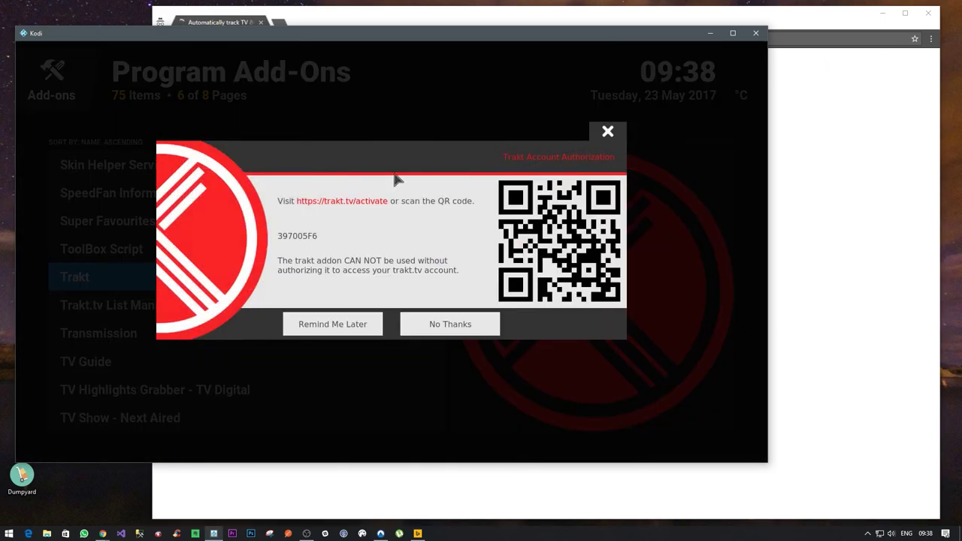
{"action": "left_click", "coordinate": [414, 21]}
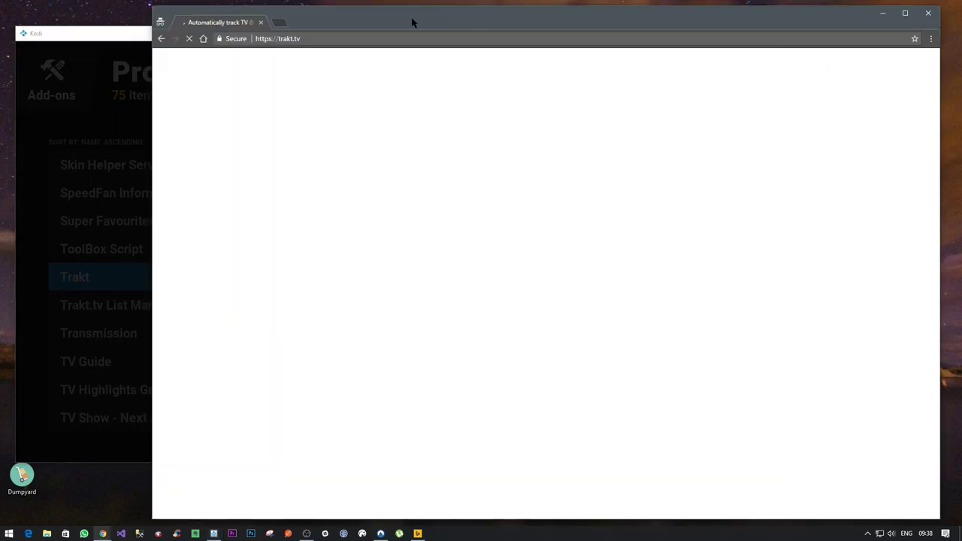
{"action": "left_click", "coordinate": [345, 38]}
{"action": "type", "text": "/"}
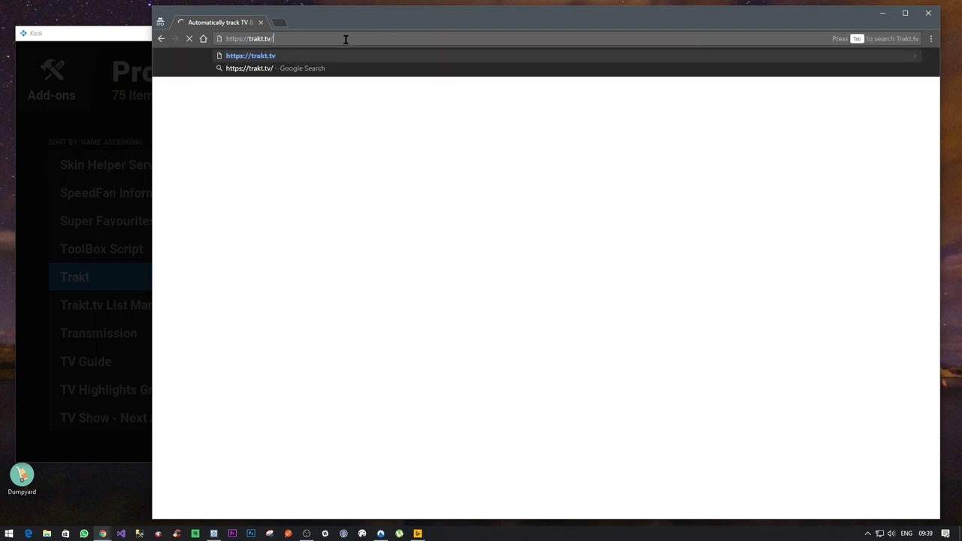
{"action": "type", "text": "activate"}
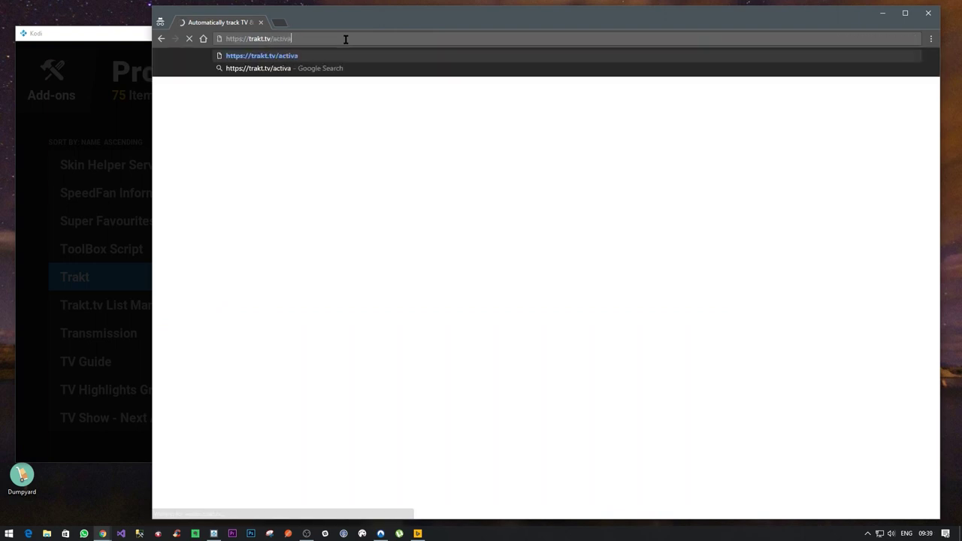
{"action": "key", "text": "Return"}
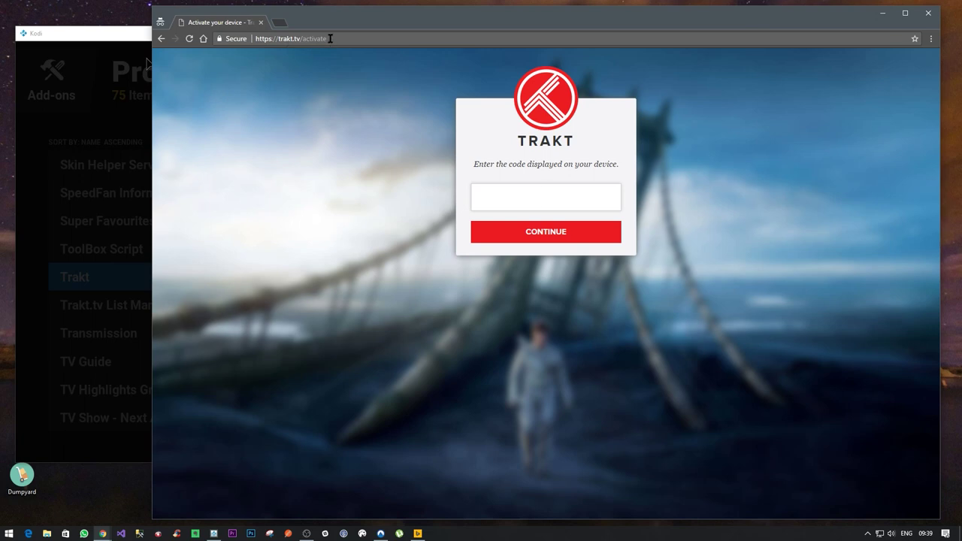
{"action": "left_click", "coordinate": [124, 34]}
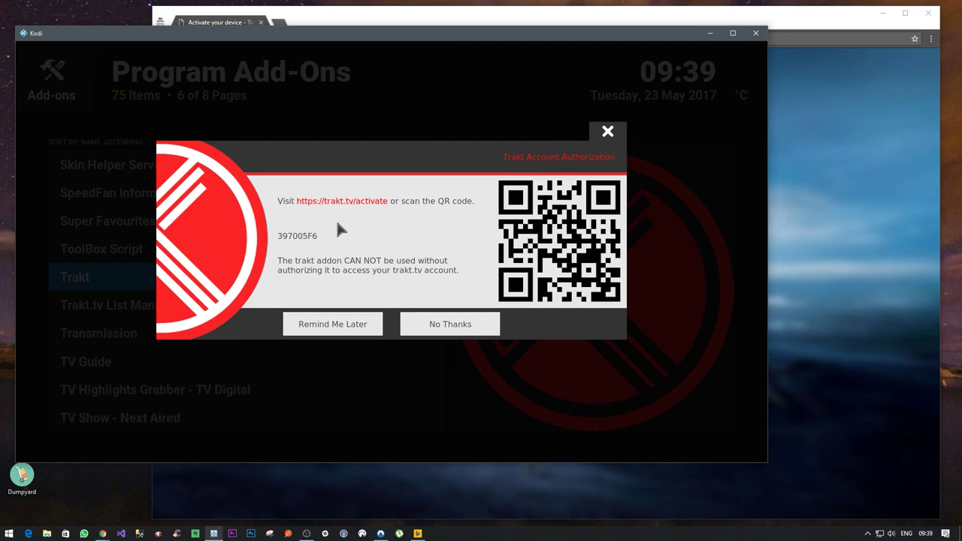
Close the authorization prompt and relaunch it from Trakt's settings to get a new code
{"action": "left_click", "coordinate": [609, 133]}
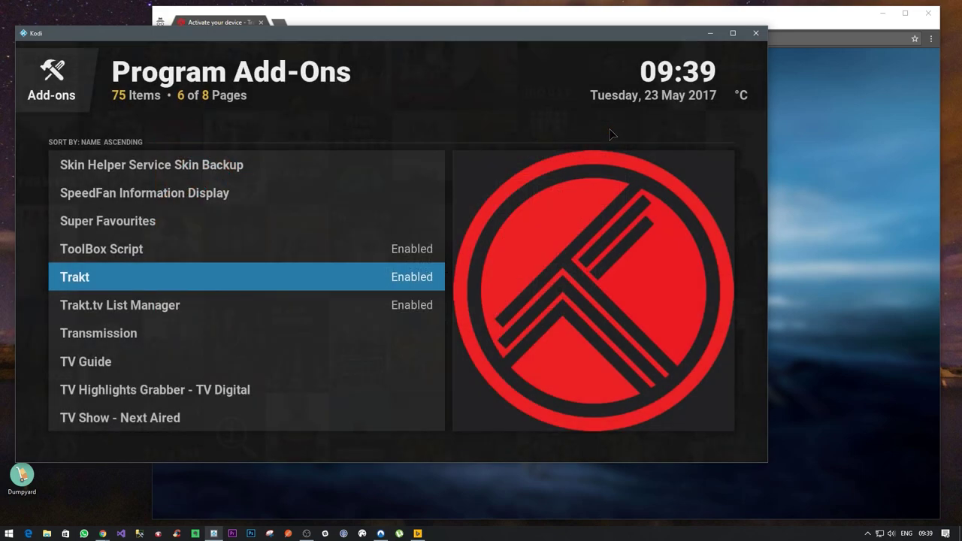
{"action": "left_click", "coordinate": [334, 275]}
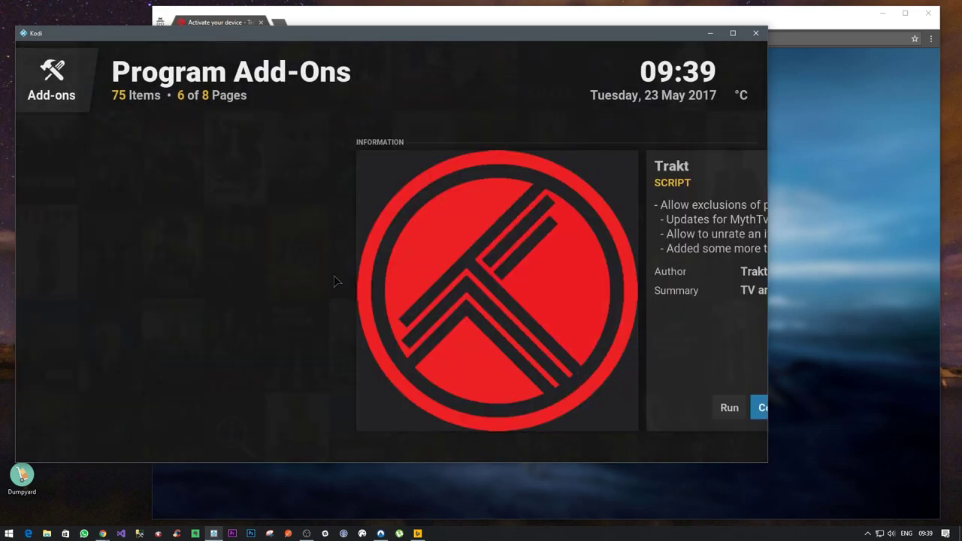
{"action": "left_click", "coordinate": [466, 419]}
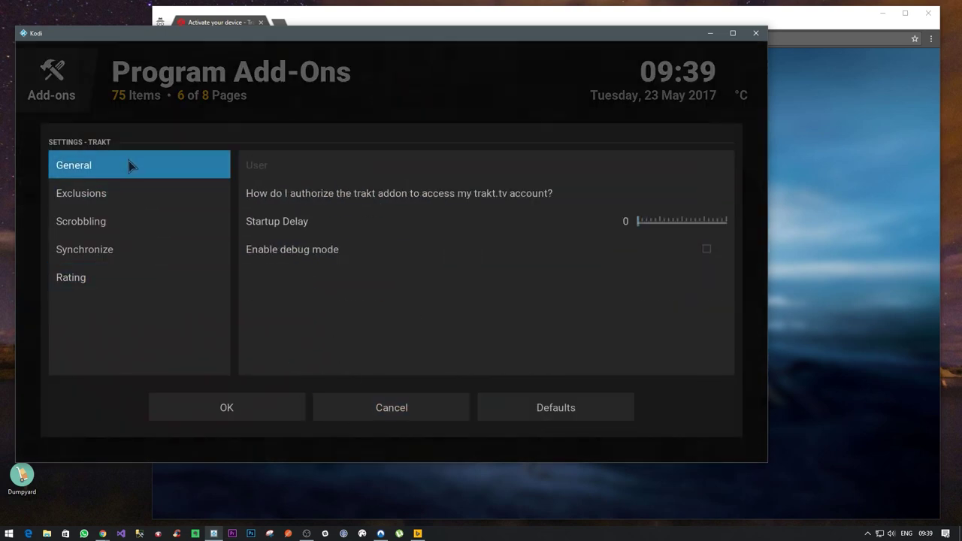
{"action": "left_click", "coordinate": [378, 193]}
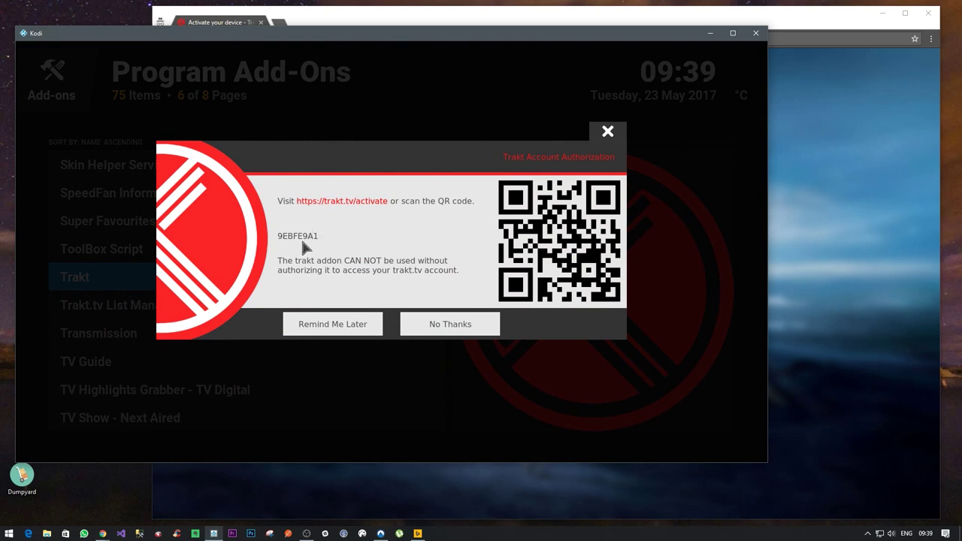
Enter the activation code on trakt.tv, allow Trakt for Kodi, and return to Kodi
{"action": "left_click_drag", "start_coordinate": [438, 21], "coordinate": [676, 50]}
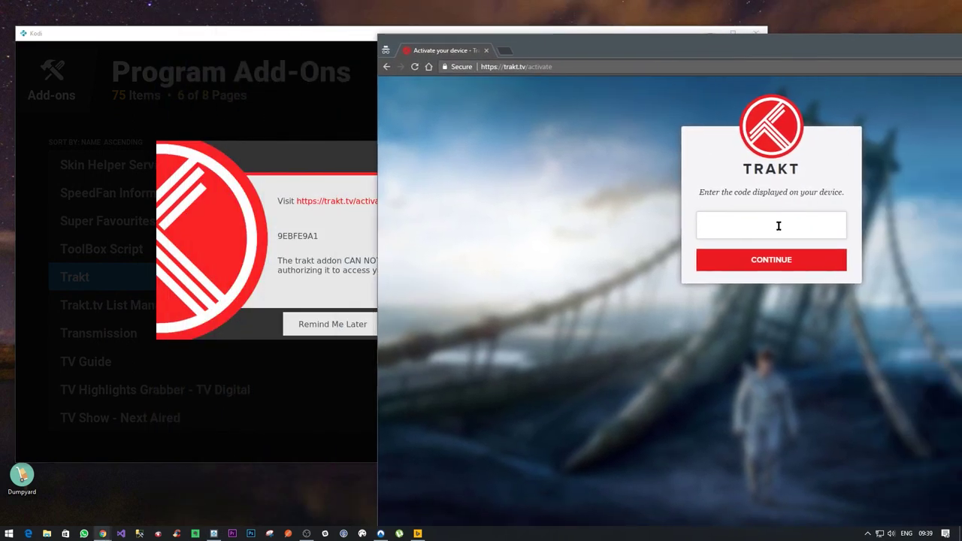
{"action": "type", "text": "9EBFE9A1"}
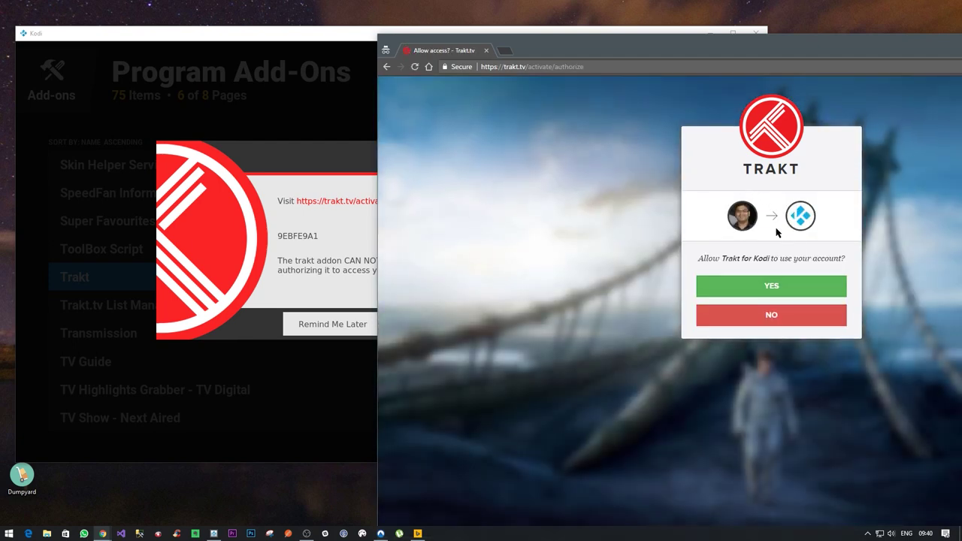
{"action": "left_click", "coordinate": [779, 291]}
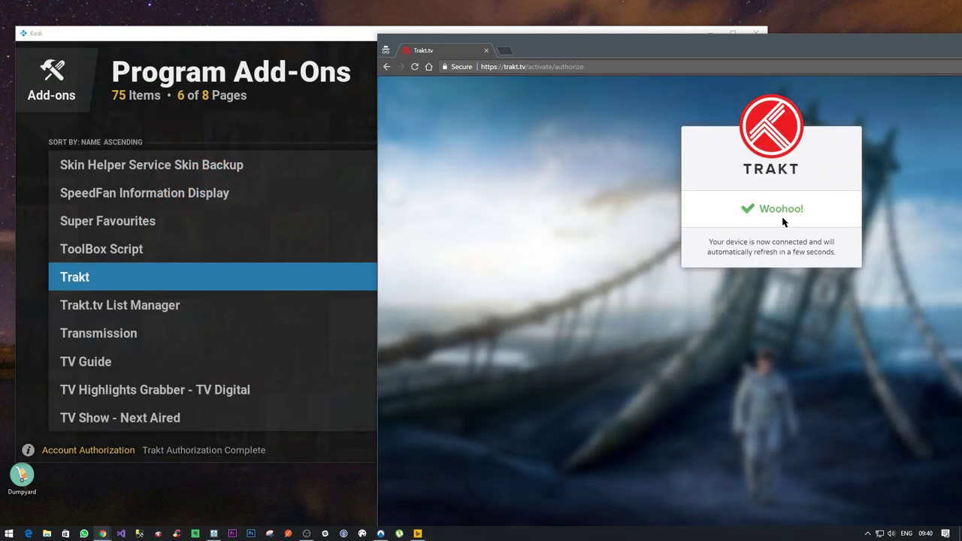
{"action": "left_click_drag", "start_coordinate": [761, 54], "coordinate": [524, 30]}
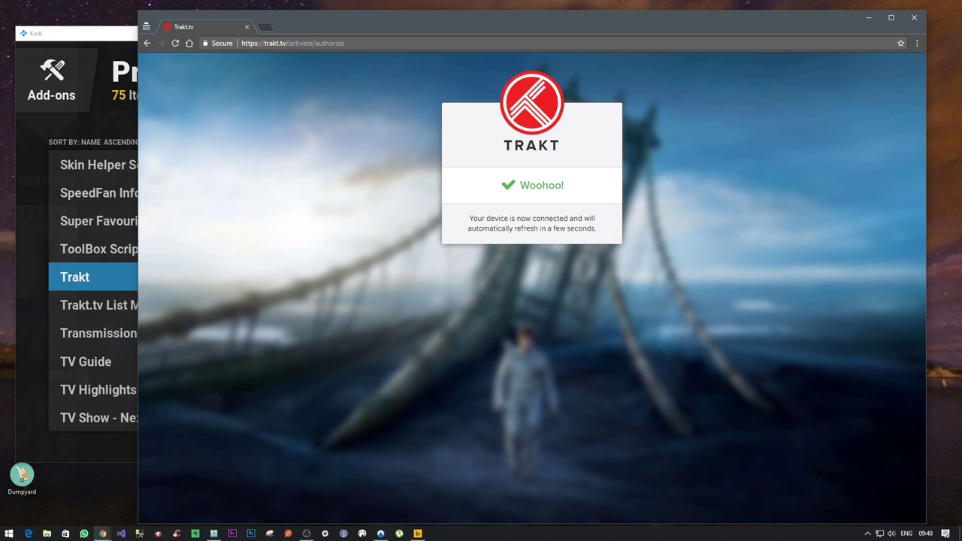
{"action": "key", "text": "alt+Tab"}
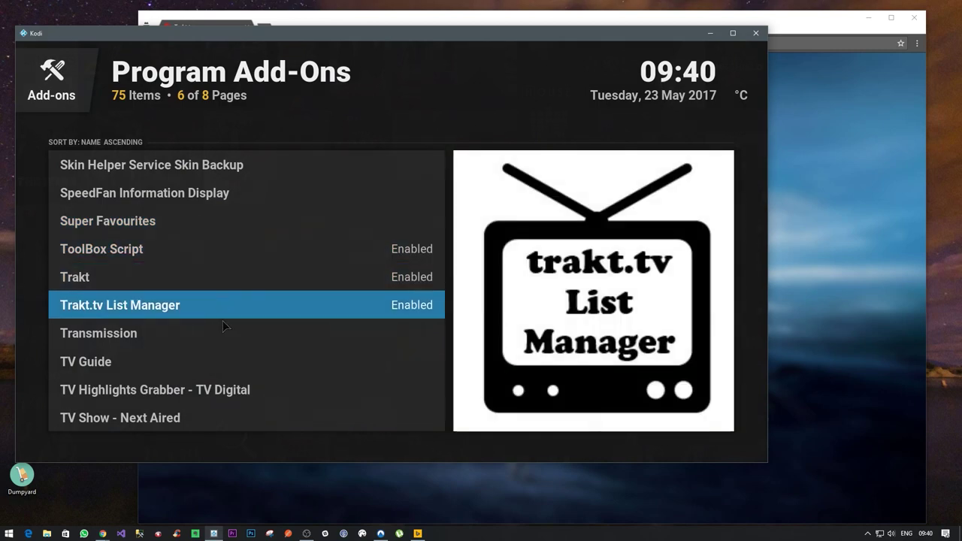
{"action": "left_click", "coordinate": [223, 313]}
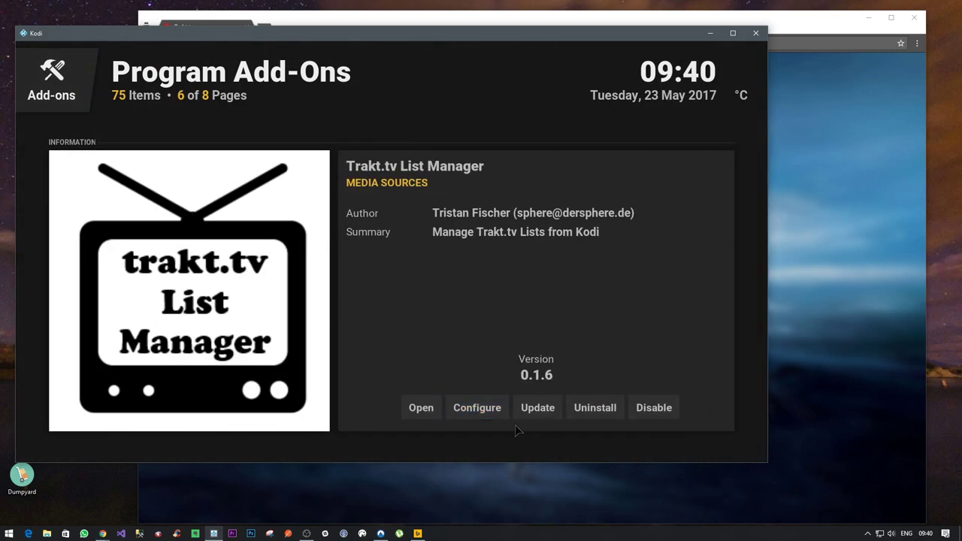
{"action": "left_click", "coordinate": [496, 413]}
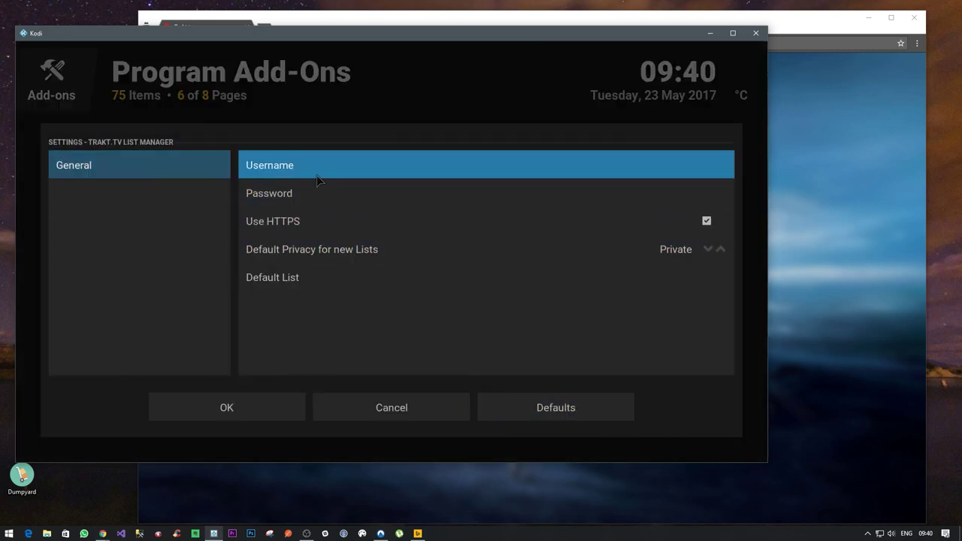
{"action": "left_click", "coordinate": [379, 175]}
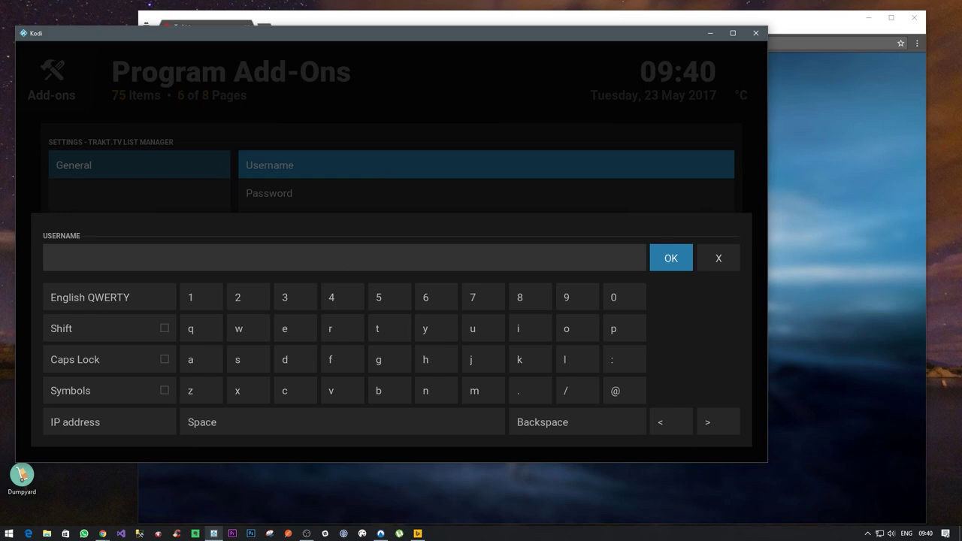
{"action": "left_click", "coordinate": [677, 257]}
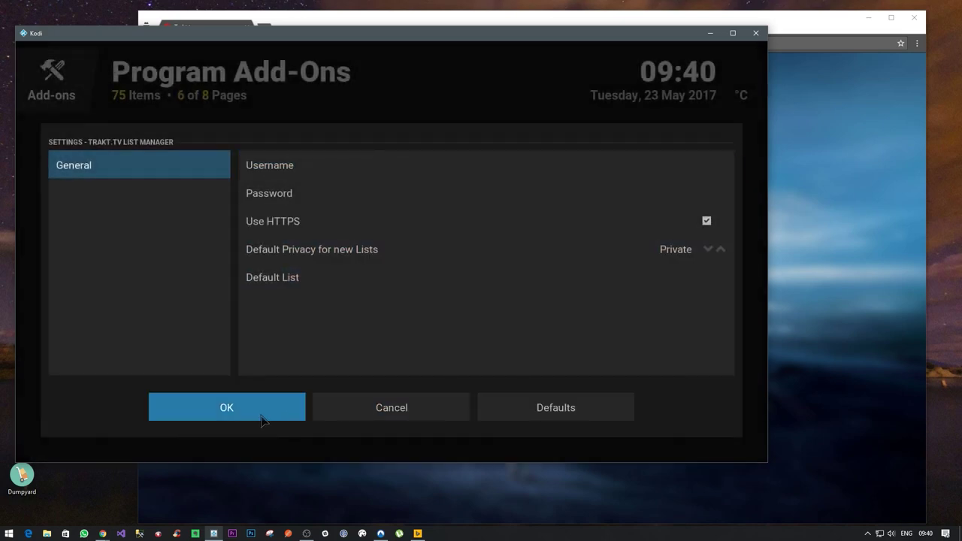
{"action": "left_click", "coordinate": [261, 417]}
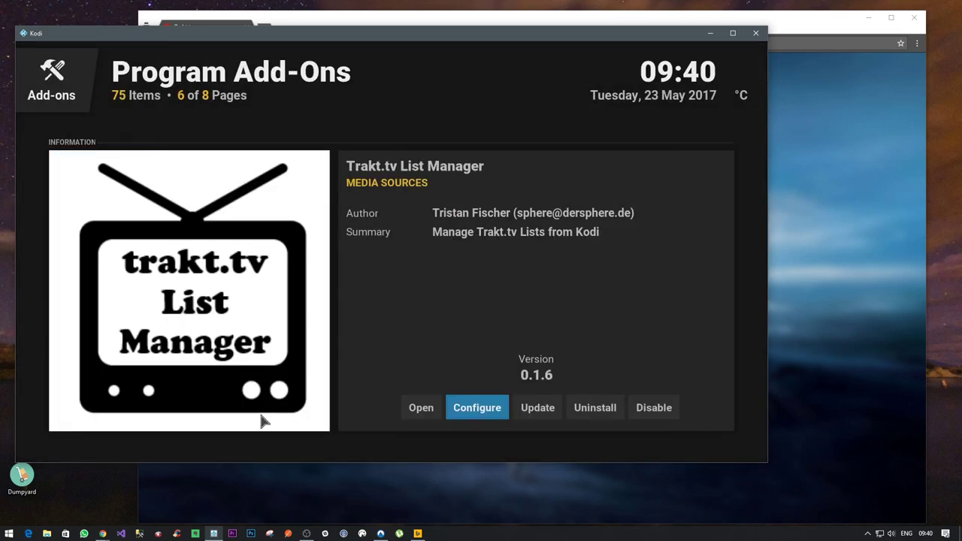
{"action": "left_click", "coordinate": [496, 402]}
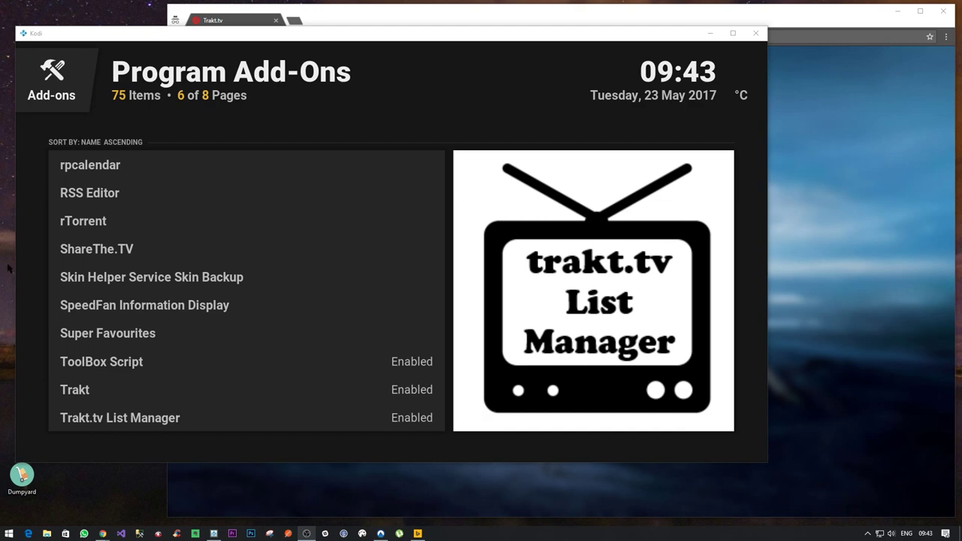
Make Kodi fullscreen and back out of the add-on menus to the Home screen
{"action": "left_click", "coordinate": [324, 32]}
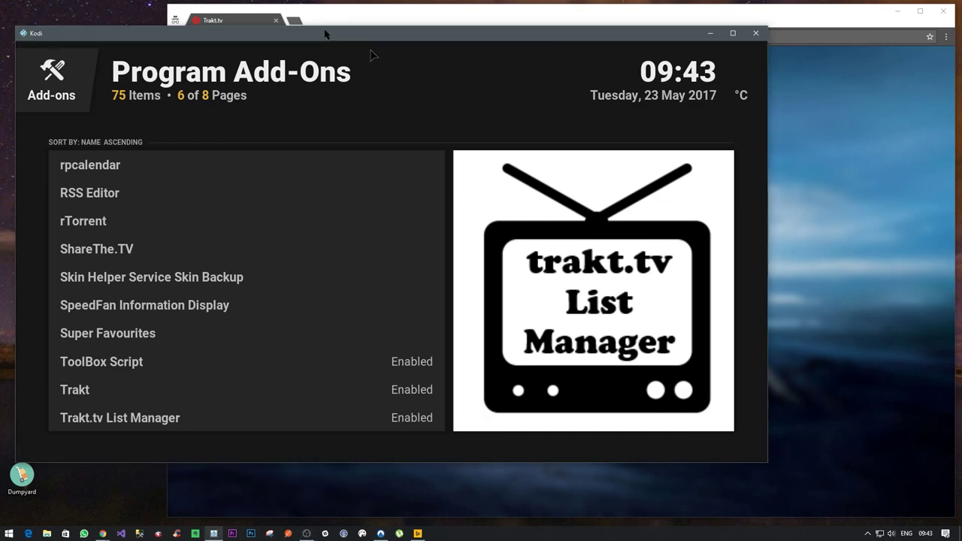
{"action": "double_click", "coordinate": [324, 29]}
{"action": "key", "text": "BackSpace"}
{"action": "key", "text": "BackSpace"}
{"action": "key", "text": "BackSpace"}
{"action": "key", "text": "BackSpace"}
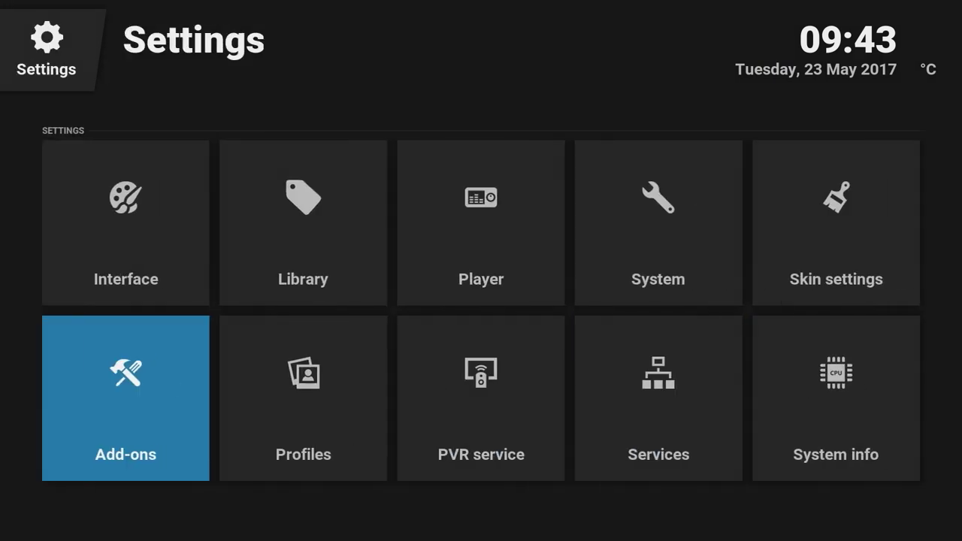
{"action": "key", "text": "BackSpace"}
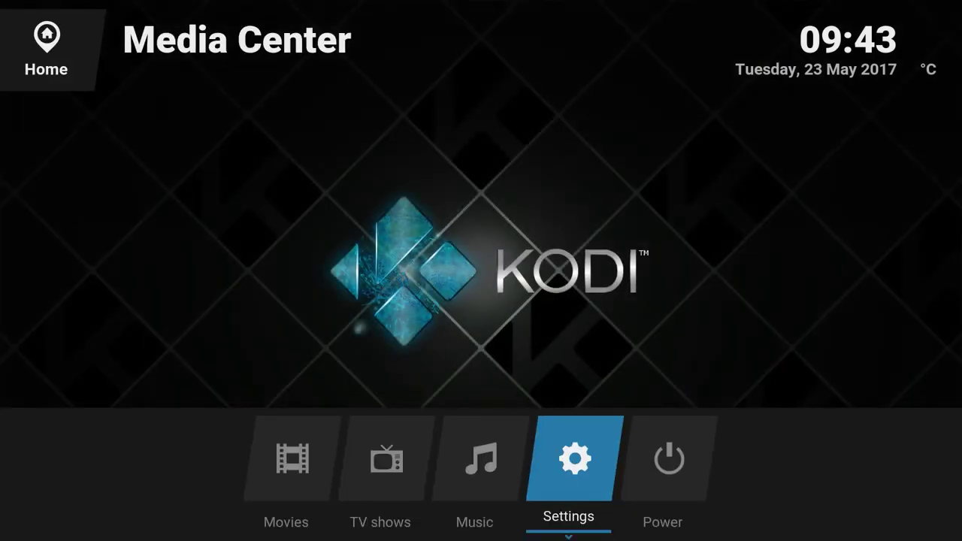